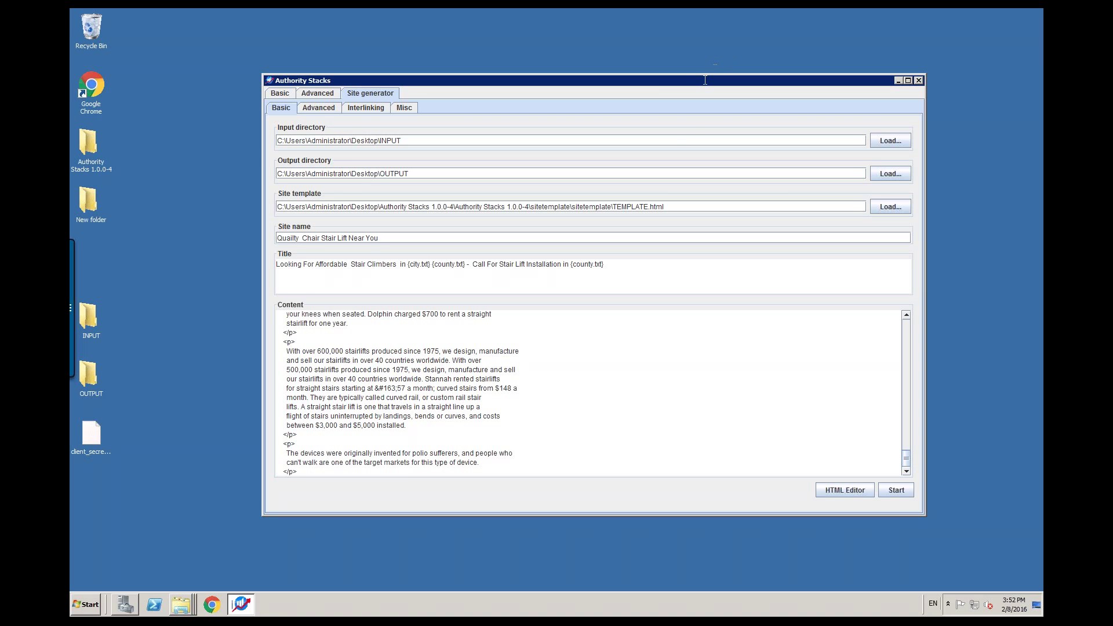
# Review the whole stair lift article with its city and county placeholders in the HTML Editor, and close the editor
pyautogui.moveTo(668, 82); pyautogui.dragTo(635, 83)
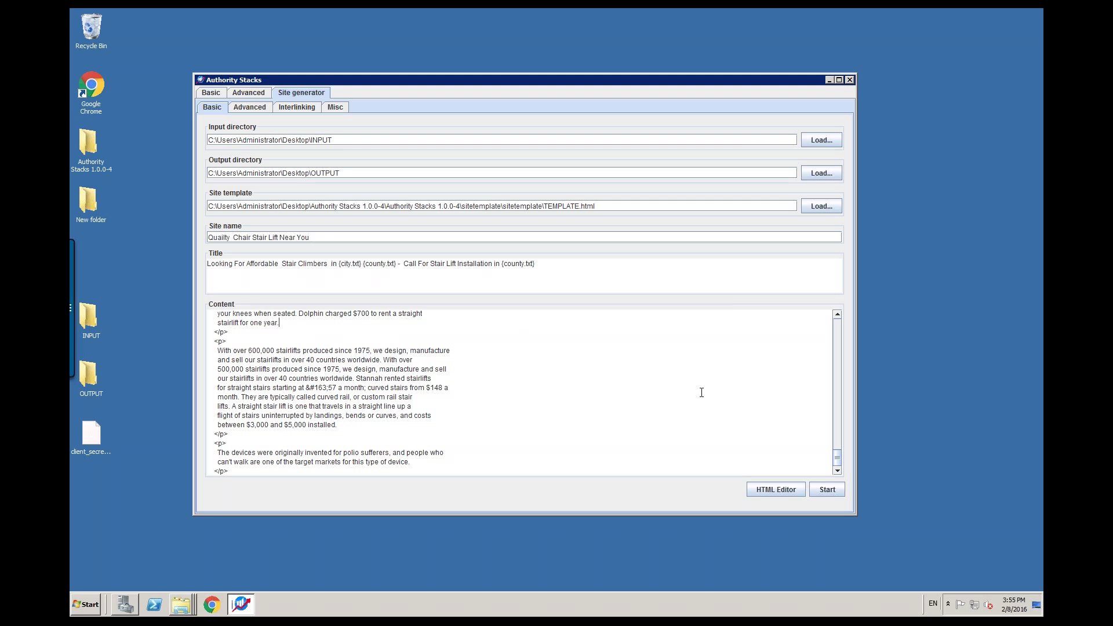
pyautogui.click(774, 488)
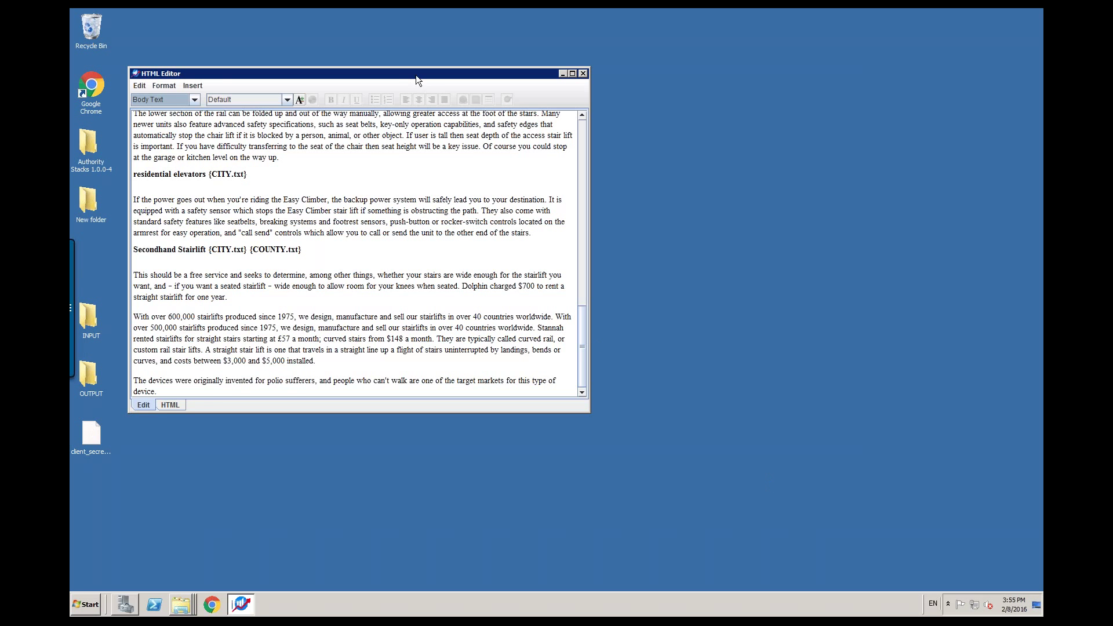
pyautogui.moveTo(416, 75); pyautogui.dragTo(542, 71)
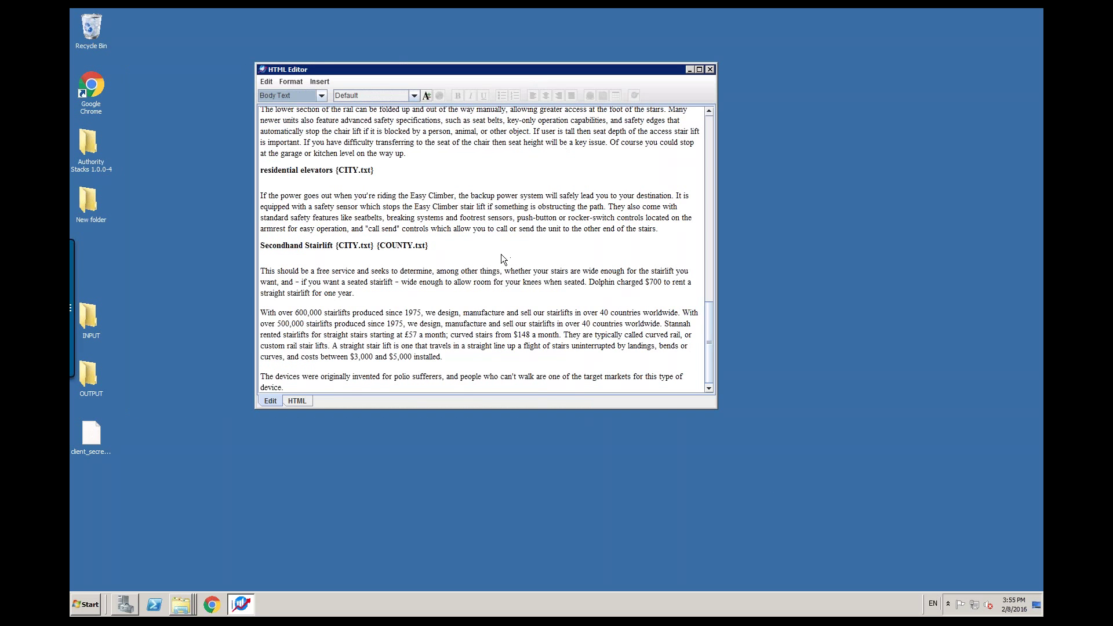
pyautogui.scroll(10, 501, 254)
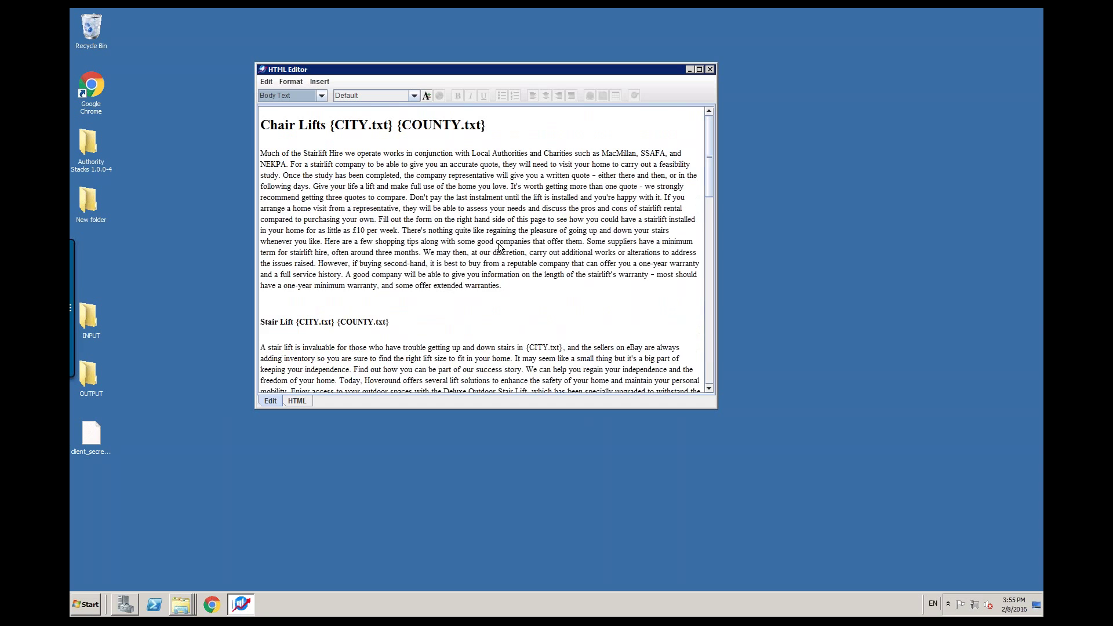
pyautogui.scroll(-10, 500, 248)
pyautogui.scroll(6, 498, 246)
pyautogui.scroll(5, 497, 247)
pyautogui.scroll(-7, 391, 145)
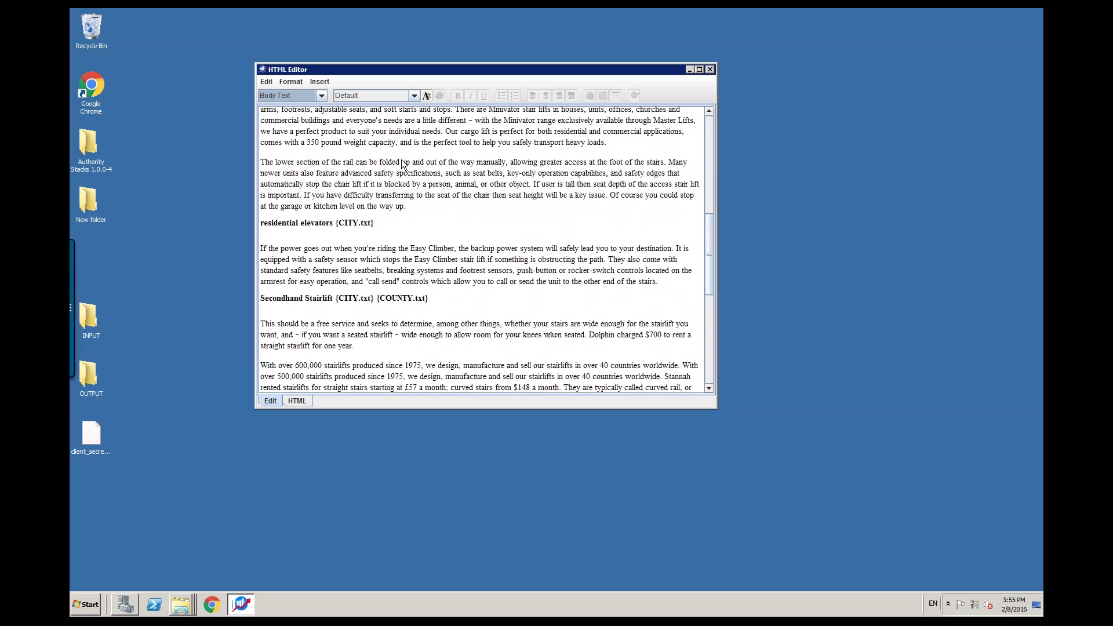
pyautogui.scroll(-5, 399, 163)
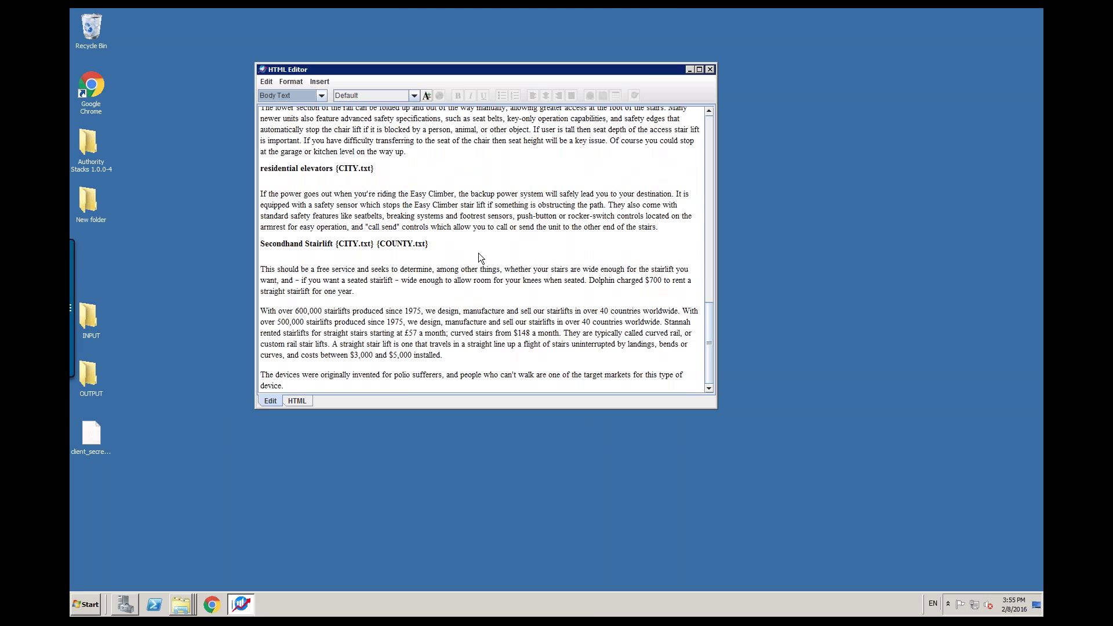
pyautogui.scroll(5, 478, 253)
pyautogui.scroll(7, 475, 246)
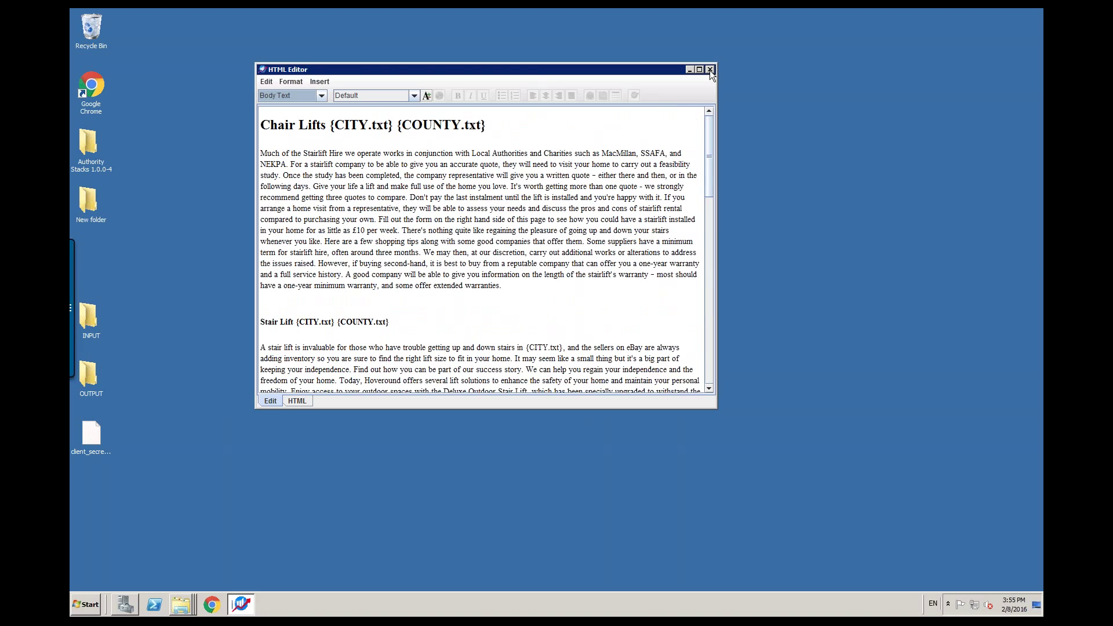
pyautogui.click(710, 71)
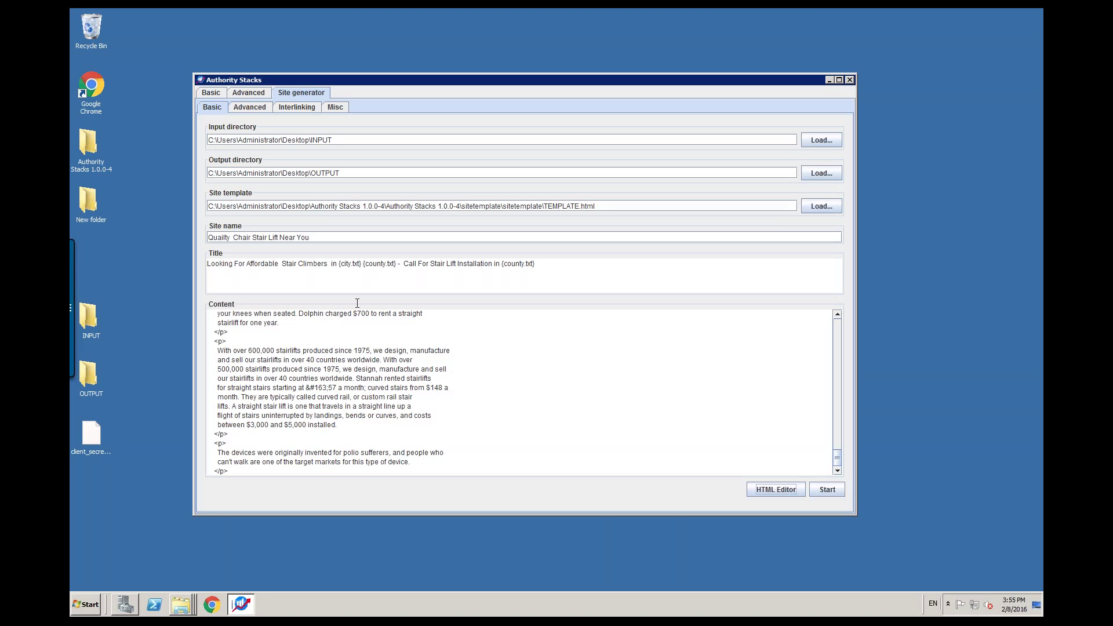
# Review the proxy and group mode settings and the site generator's advanced options, highlighting the meta content text
pyautogui.click(253, 107)
pyautogui.click(252, 95)
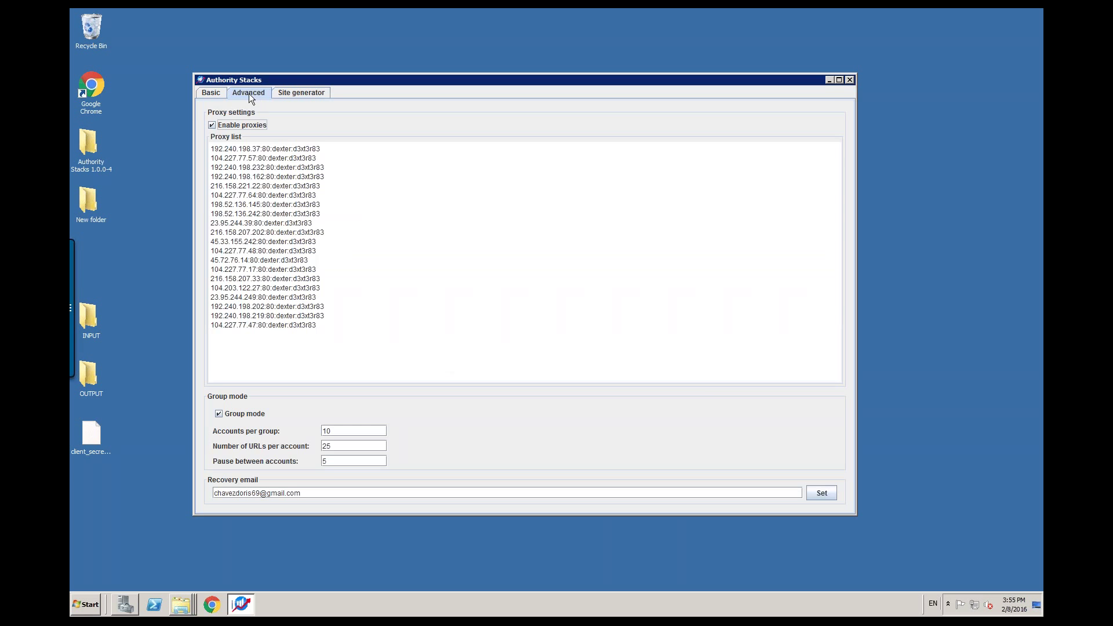
pyautogui.click(209, 96)
pyautogui.click(232, 92)
pyautogui.click(219, 92)
pyautogui.click(301, 91)
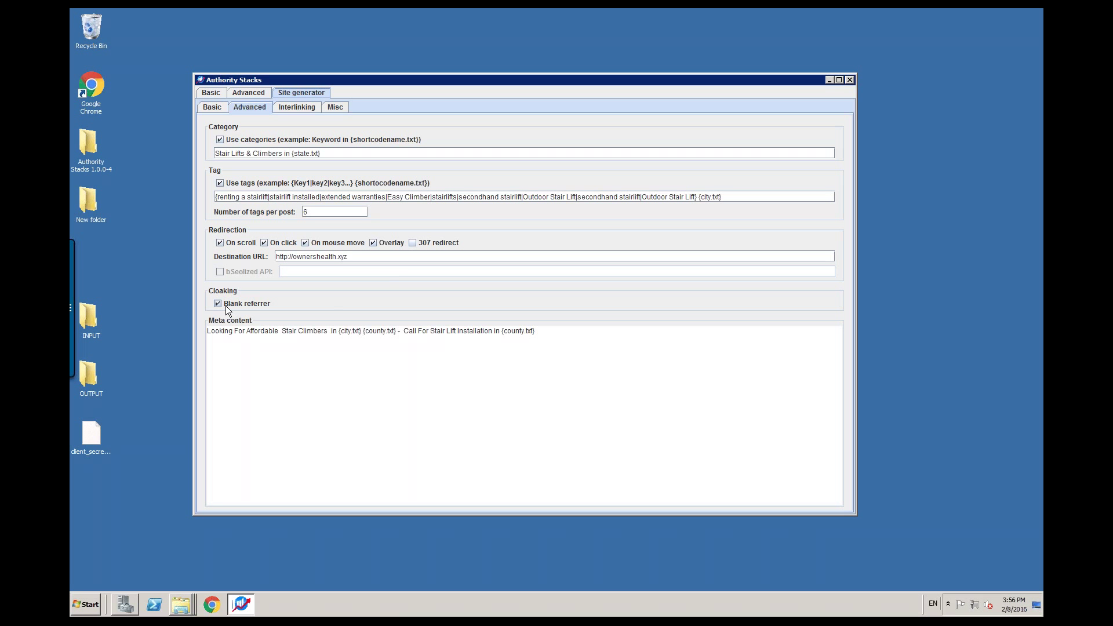
pyautogui.click(253, 353)
pyautogui.hotkey('ctrl', 'a')
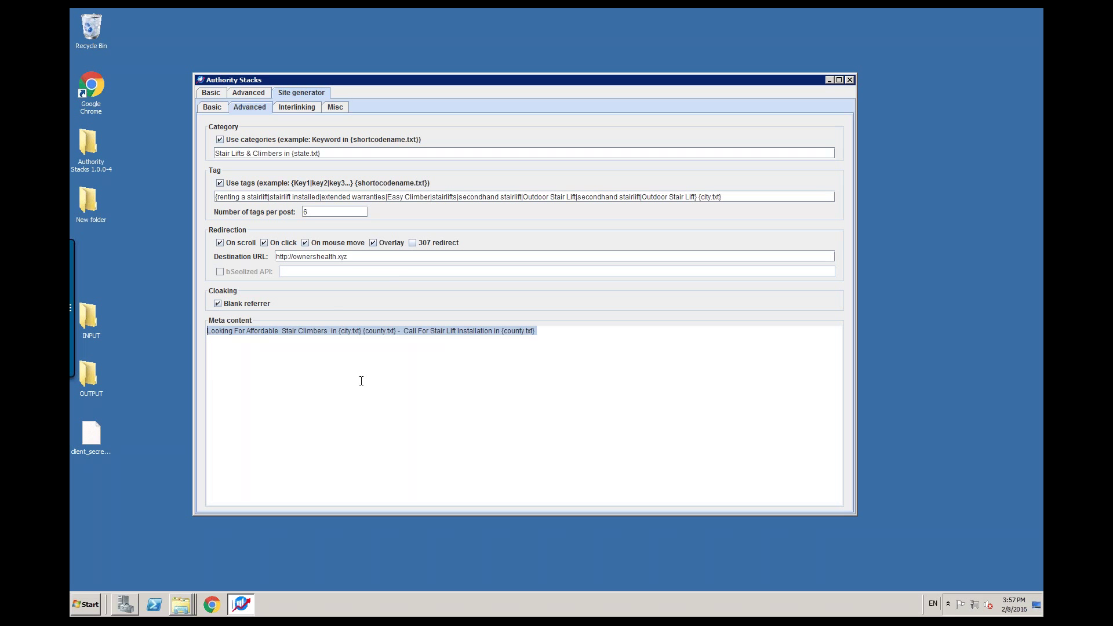
# Review the site generator's interlinking and miscellaneous settings, and return to its basic settings
pyautogui.click(297, 107)
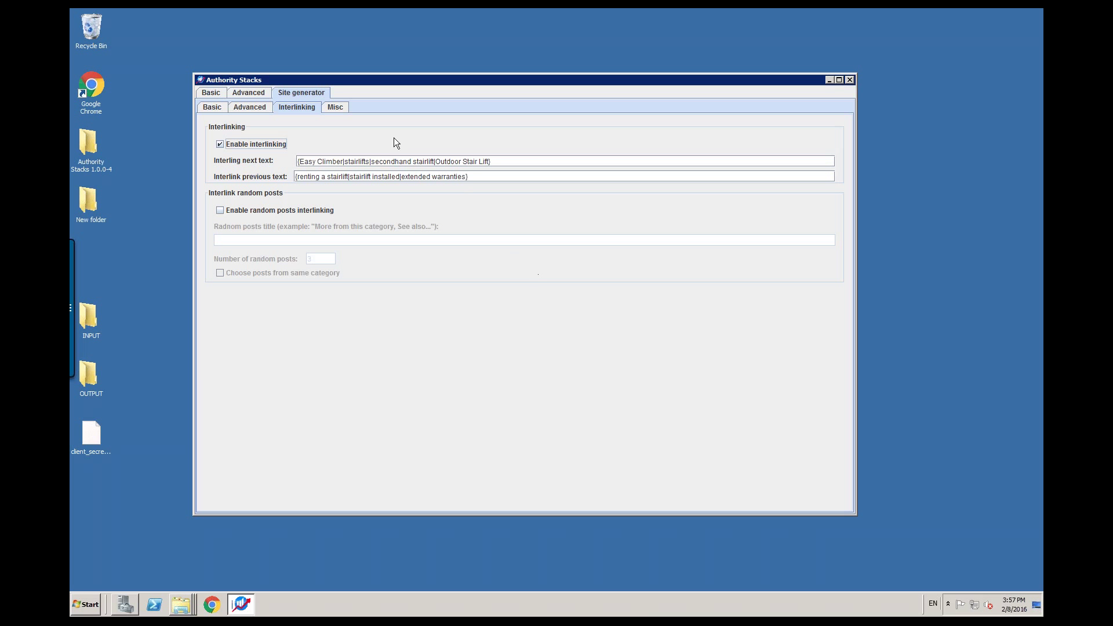
pyautogui.click(338, 109)
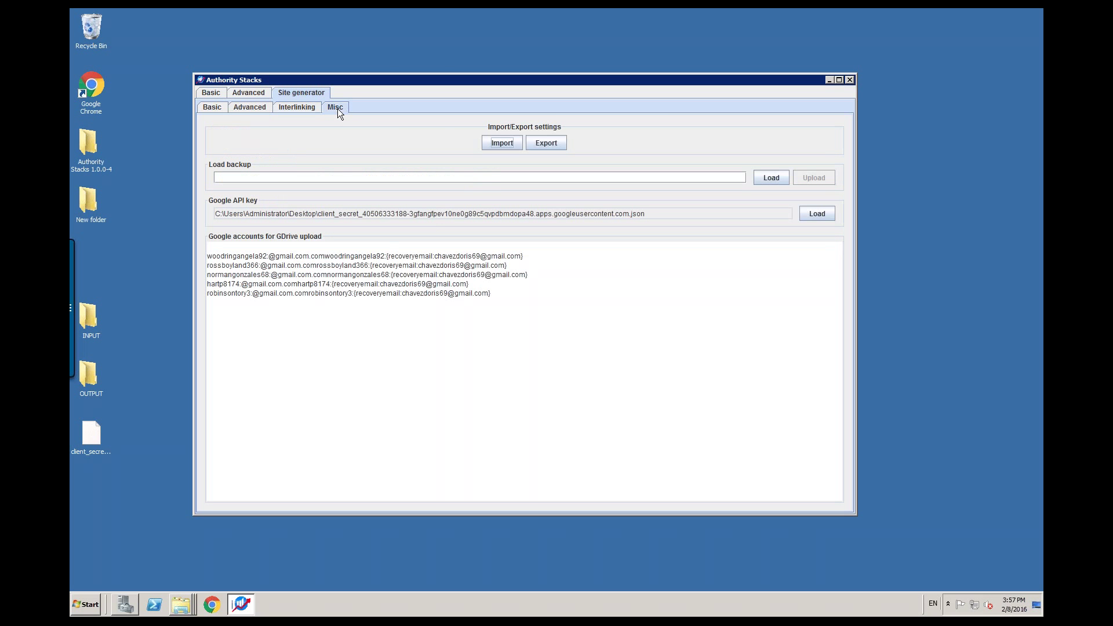
pyautogui.click(305, 107)
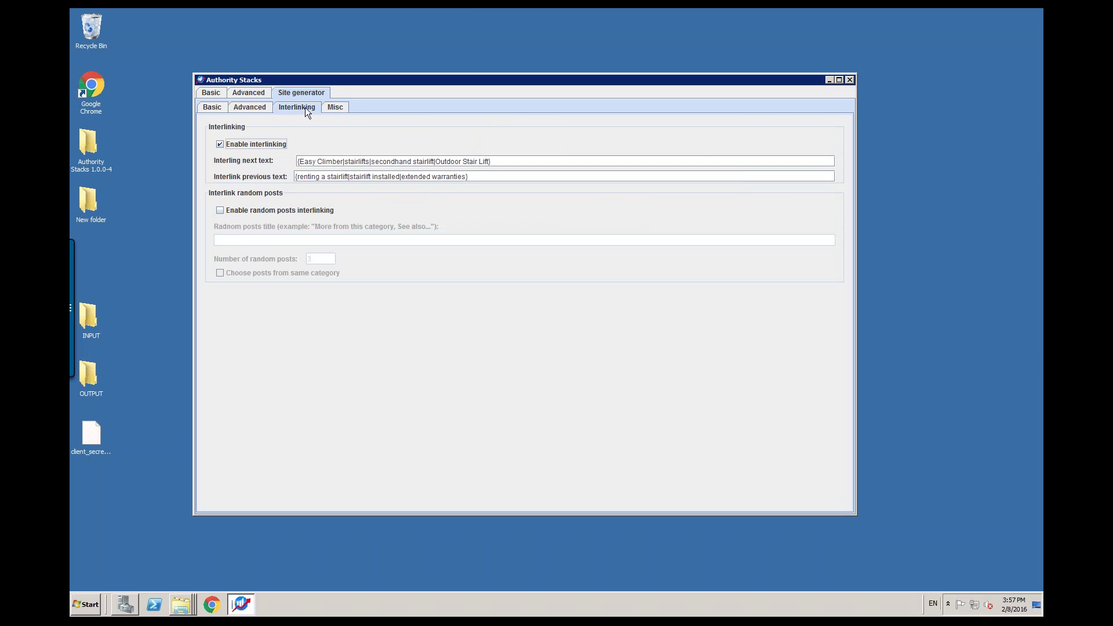
pyautogui.click(261, 111)
pyautogui.click(221, 110)
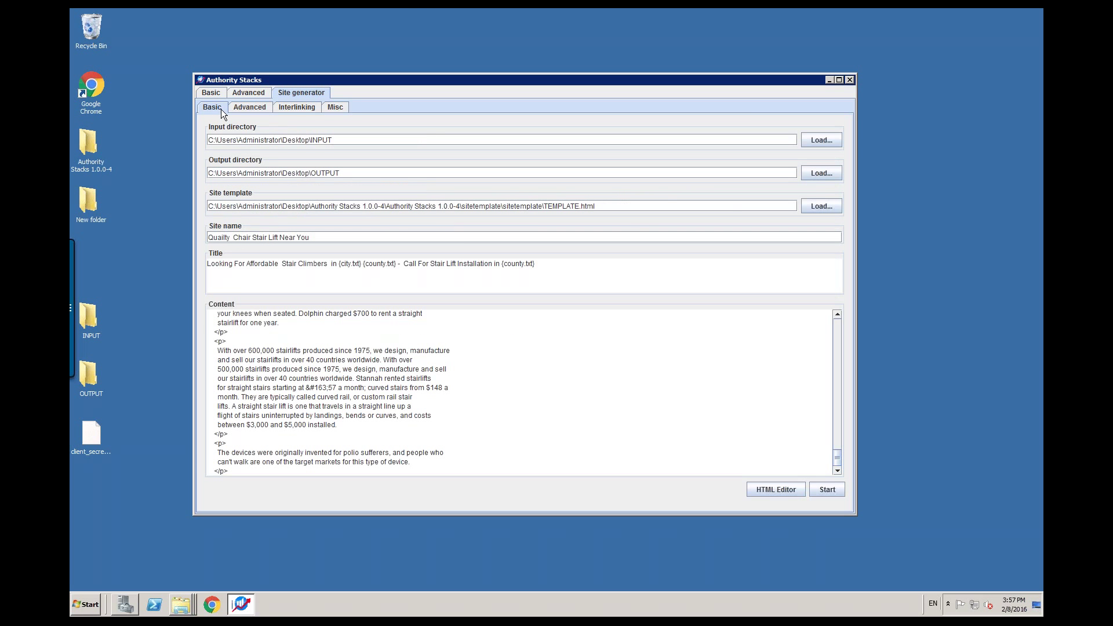
pyautogui.click(292, 106)
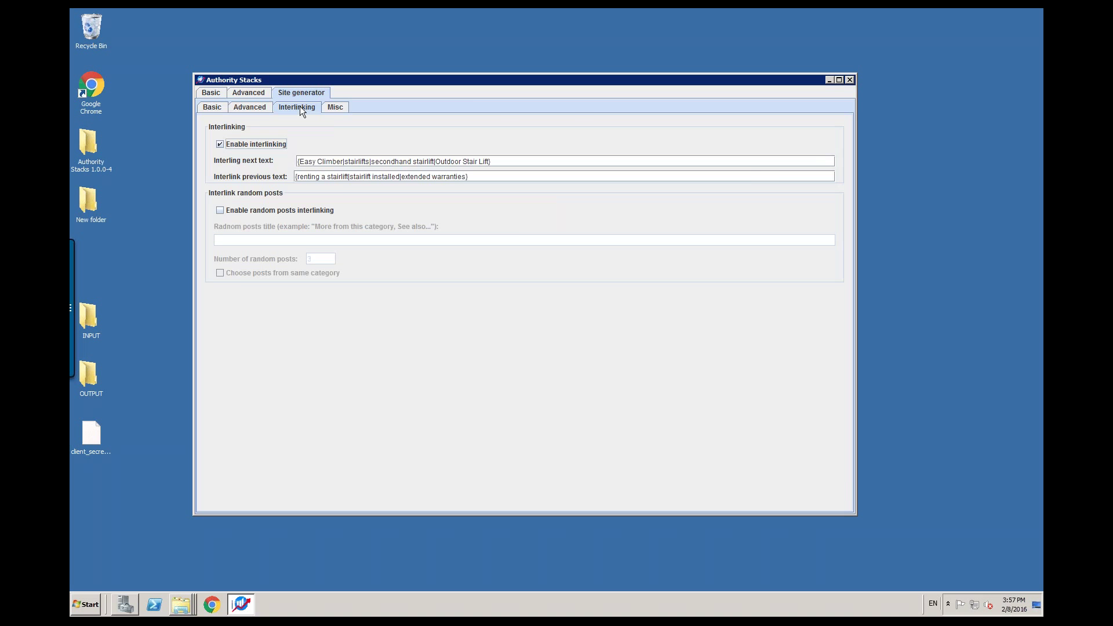
pyautogui.click(335, 108)
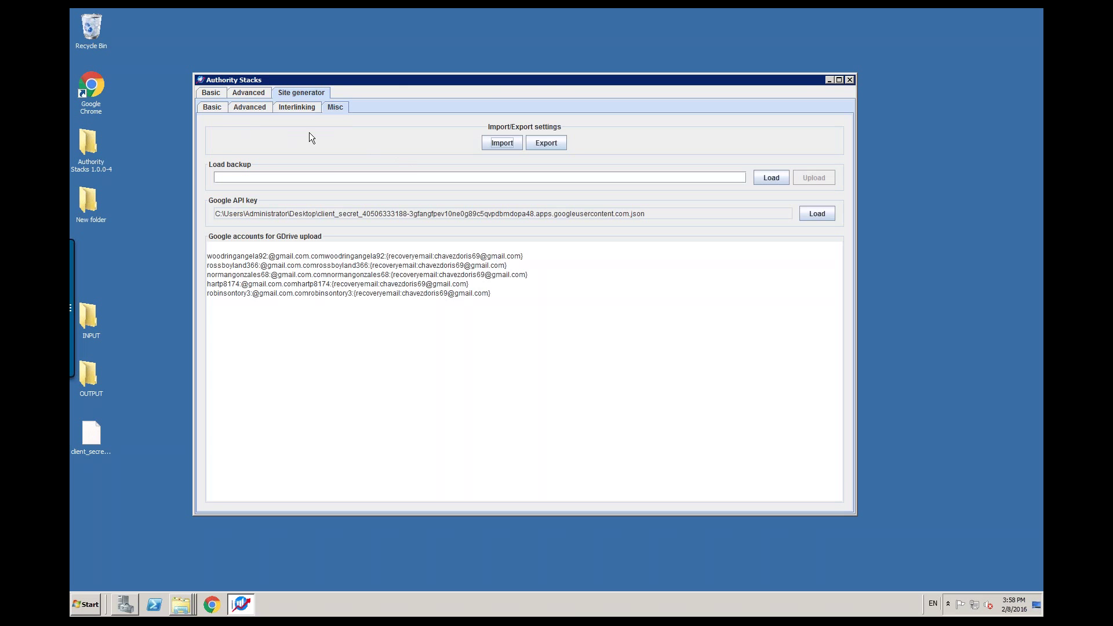
pyautogui.click(224, 111)
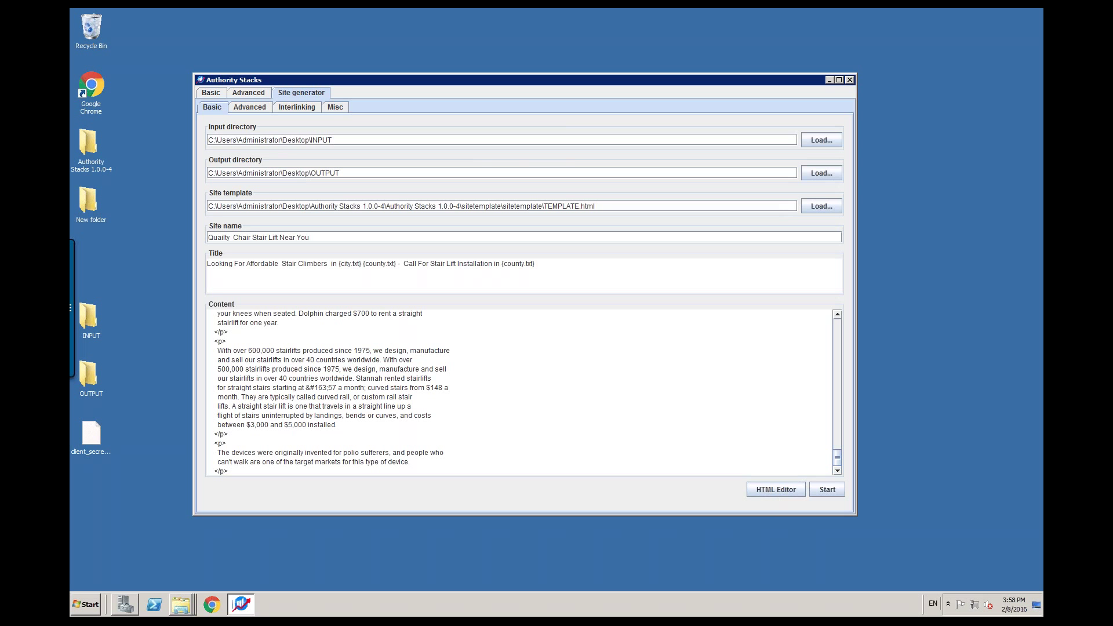
# Start the site generation, limit indexing to index.html and index.php files, and generate the website
pyautogui.click(826, 489)
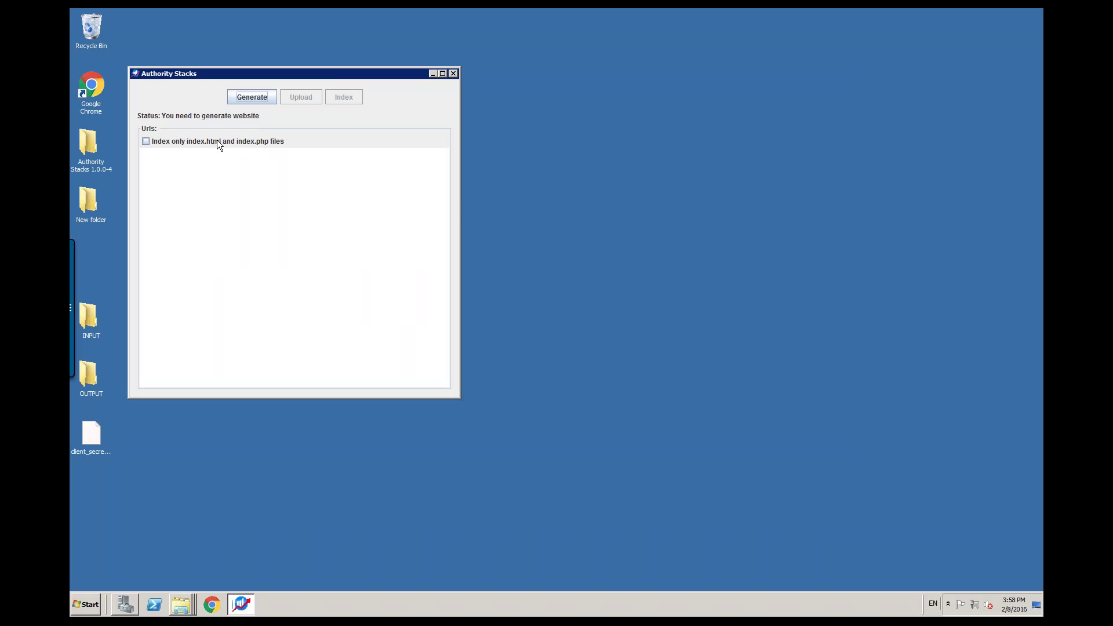
pyautogui.click(147, 142)
pyautogui.click(260, 99)
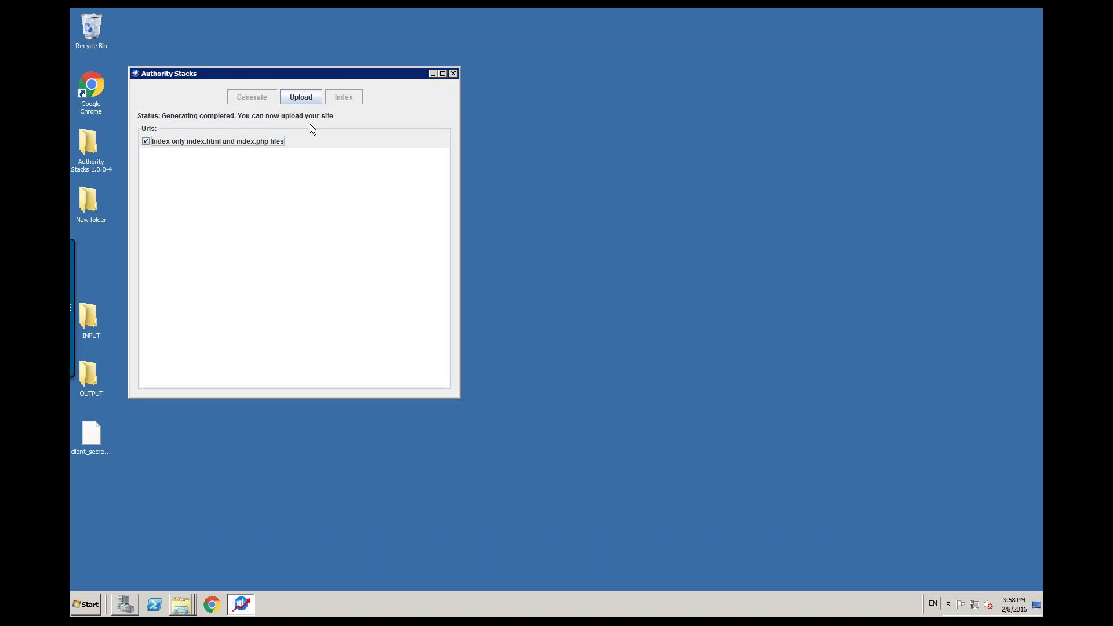
# Upload the generated site to Amazon S3 using the bucket, region and thread settings already filled in
pyautogui.click(304, 97)
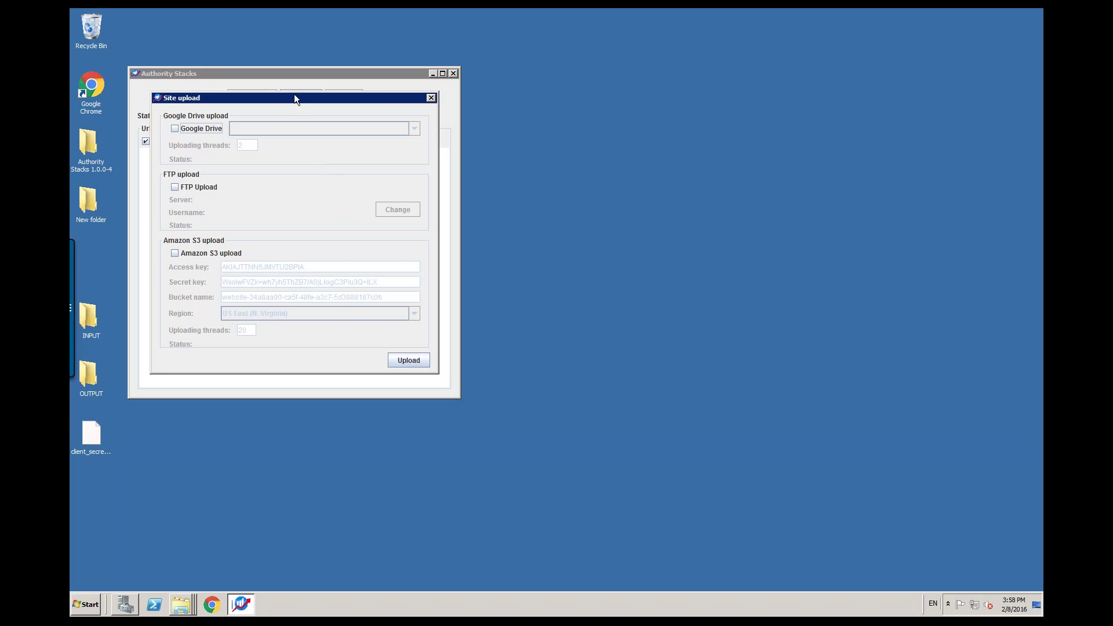
pyautogui.moveTo(294, 99); pyautogui.dragTo(521, 86)
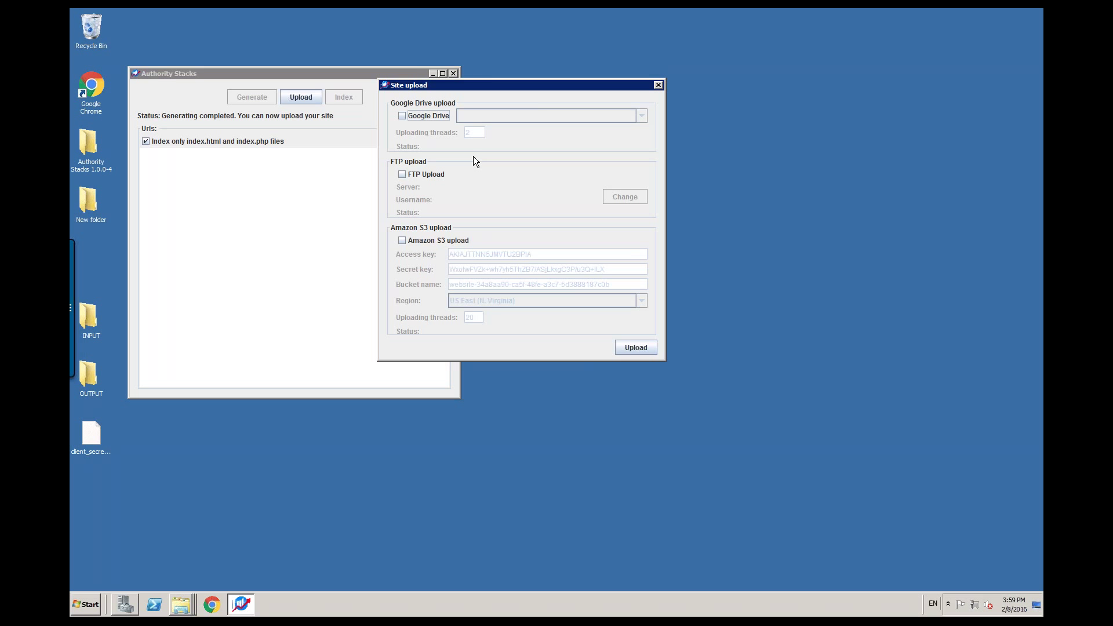
pyautogui.click(402, 240)
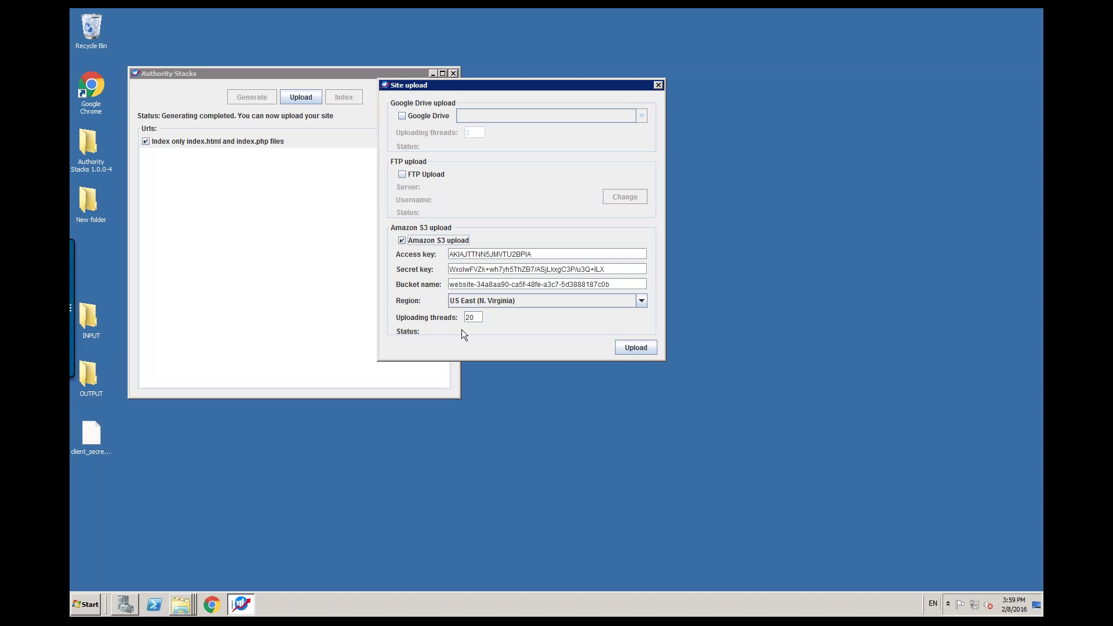
pyautogui.click(632, 349)
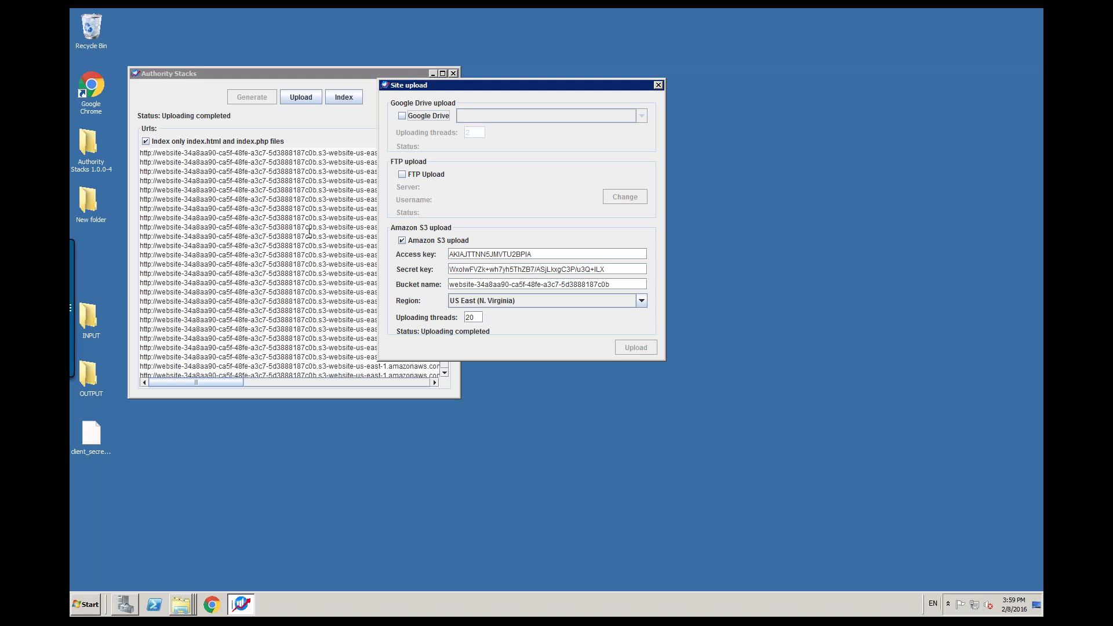
pyautogui.click(309, 235)
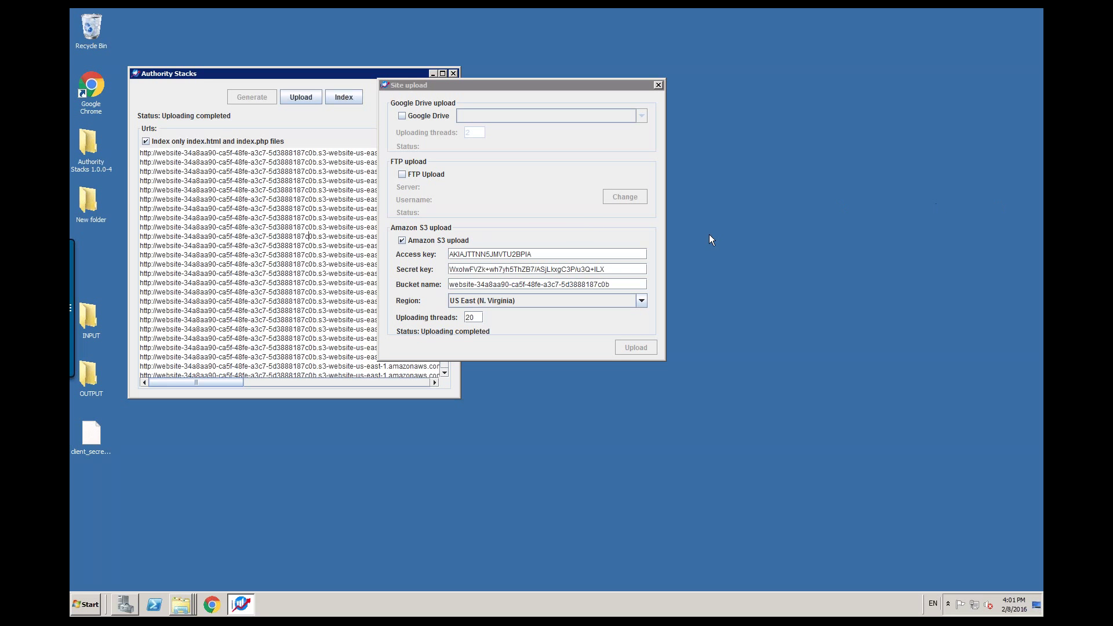
# Switch from the remote desktop to the slide presentation and advance one slide past the site funnel benefits
pyautogui.click(621, 19)
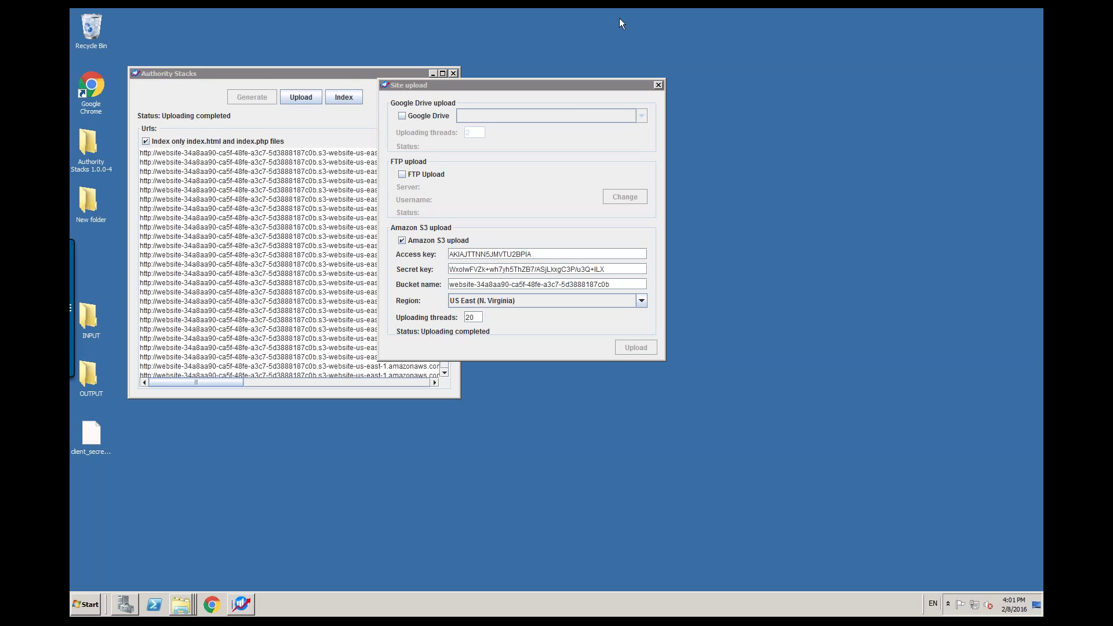
pyautogui.moveTo(618, 19)
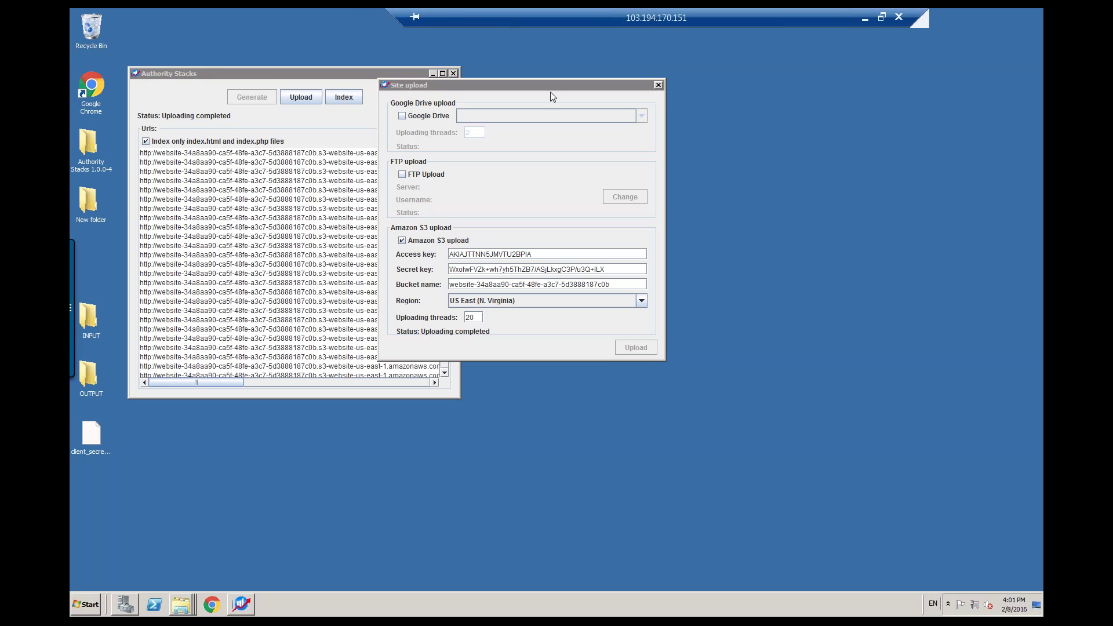
pyautogui.doubleClick(551, 20)
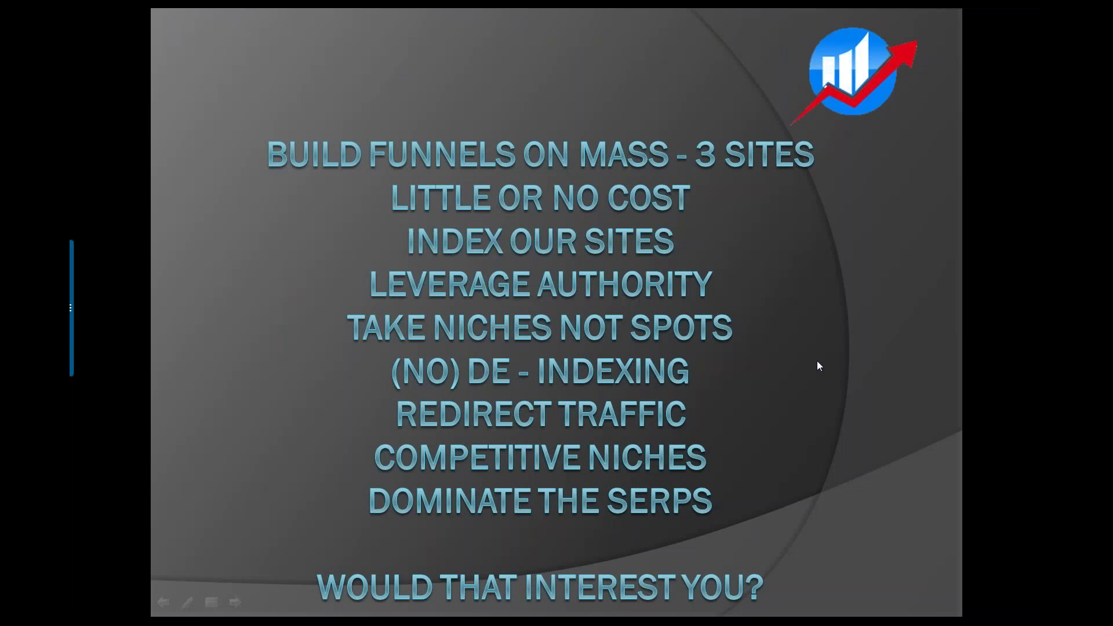
pyautogui.click(818, 365)
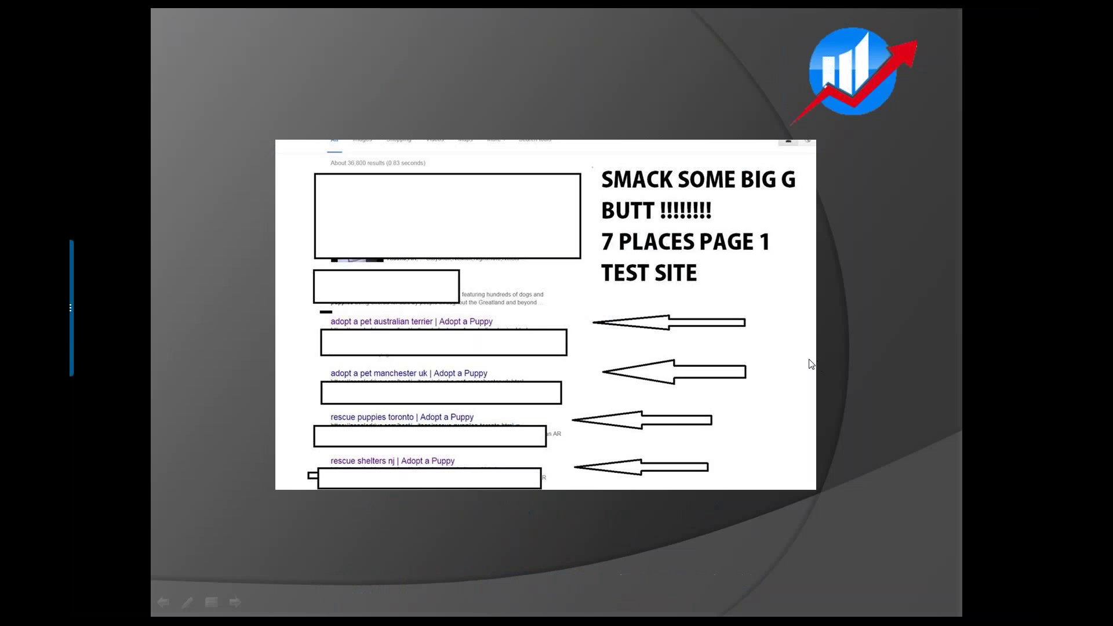